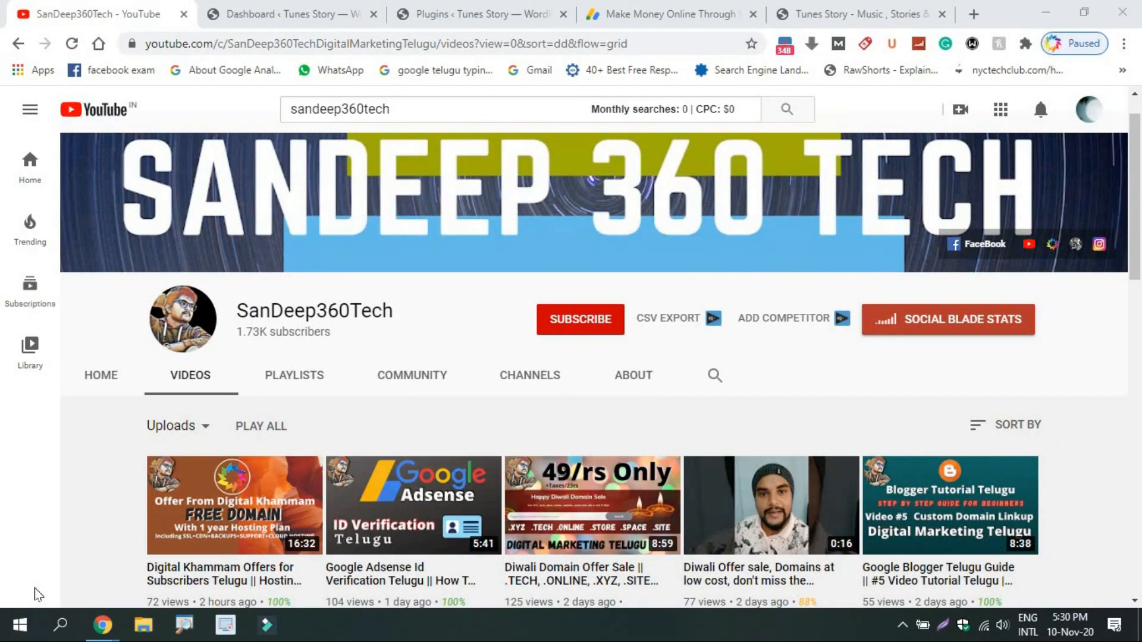
# Step: Look over the AdSense page, the WordPress dashboard and the Tunes Story site's posts, archives and categories
pyautogui.click(602, 7)
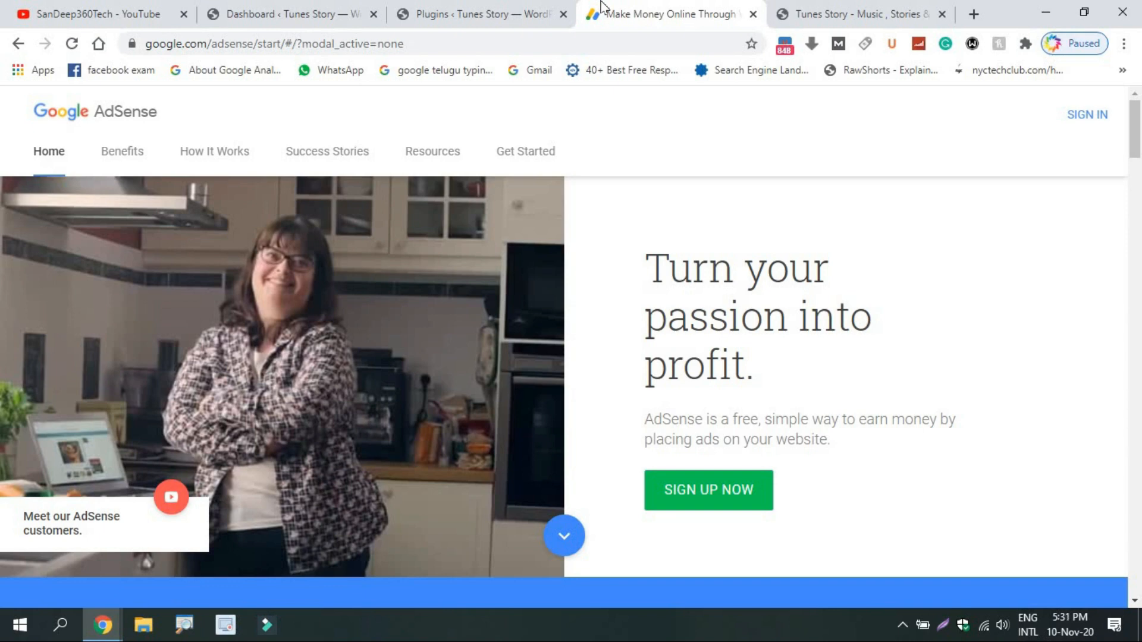
pyautogui.click(328, 6)
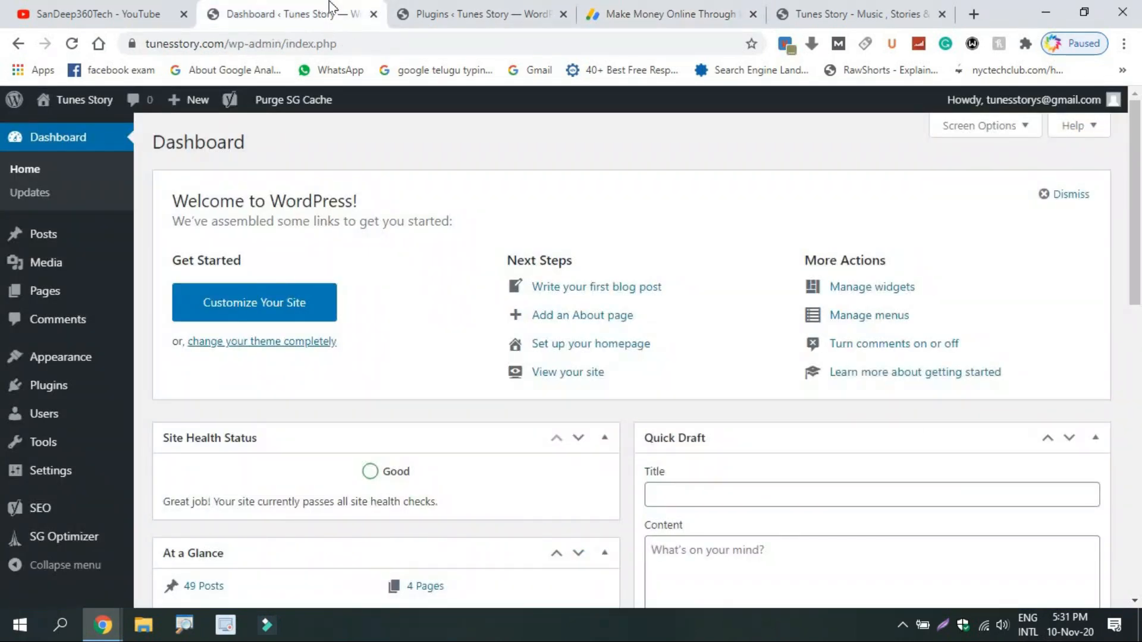
pyautogui.click(814, 2)
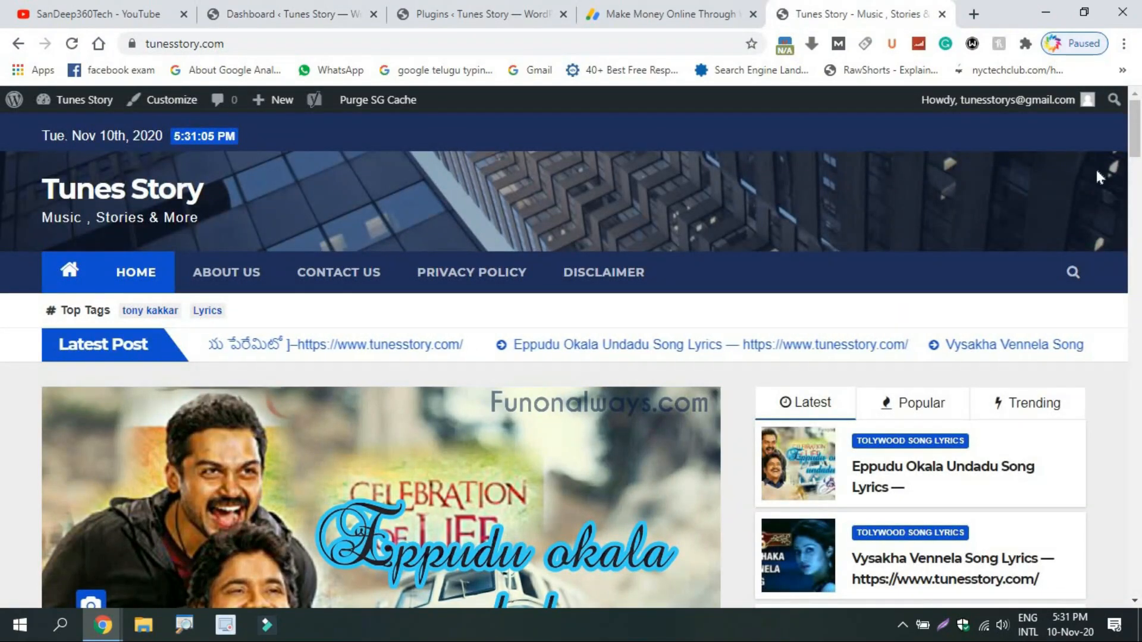
pyautogui.moveTo(1135, 131); pyautogui.dragTo(1141, 292)
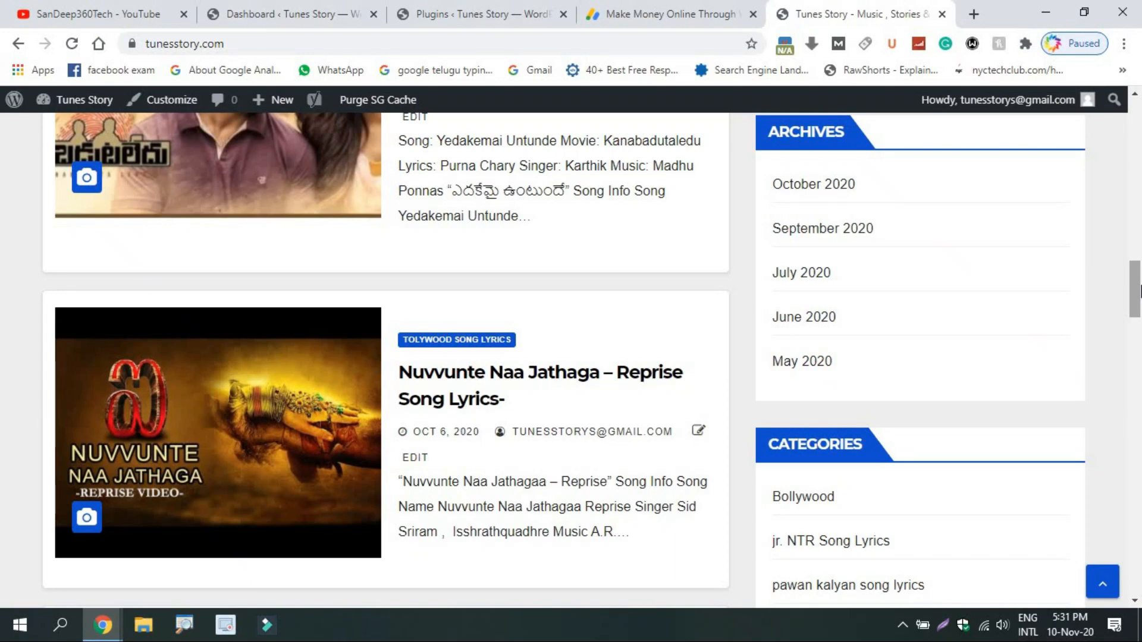
pyautogui.moveTo(1140, 291)
pyautogui.mouseDown()
pyautogui.moveTo(1140, 301)
pyautogui.moveTo(1133, 272)
pyautogui.mouseUp()
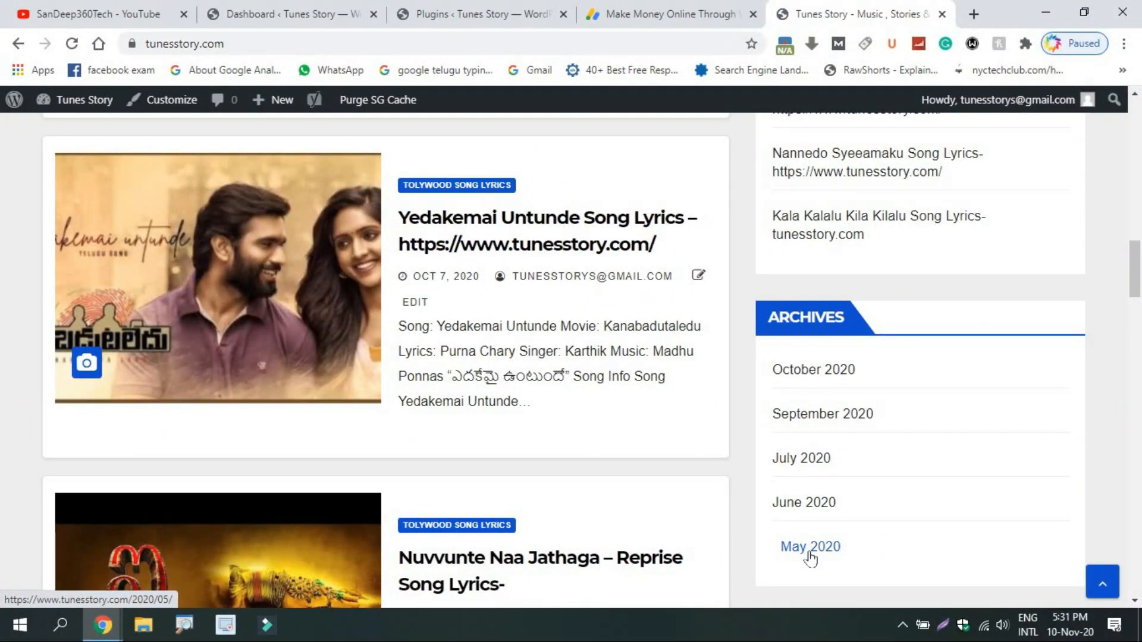
pyautogui.moveTo(1135, 244); pyautogui.dragTo(1133, 124)
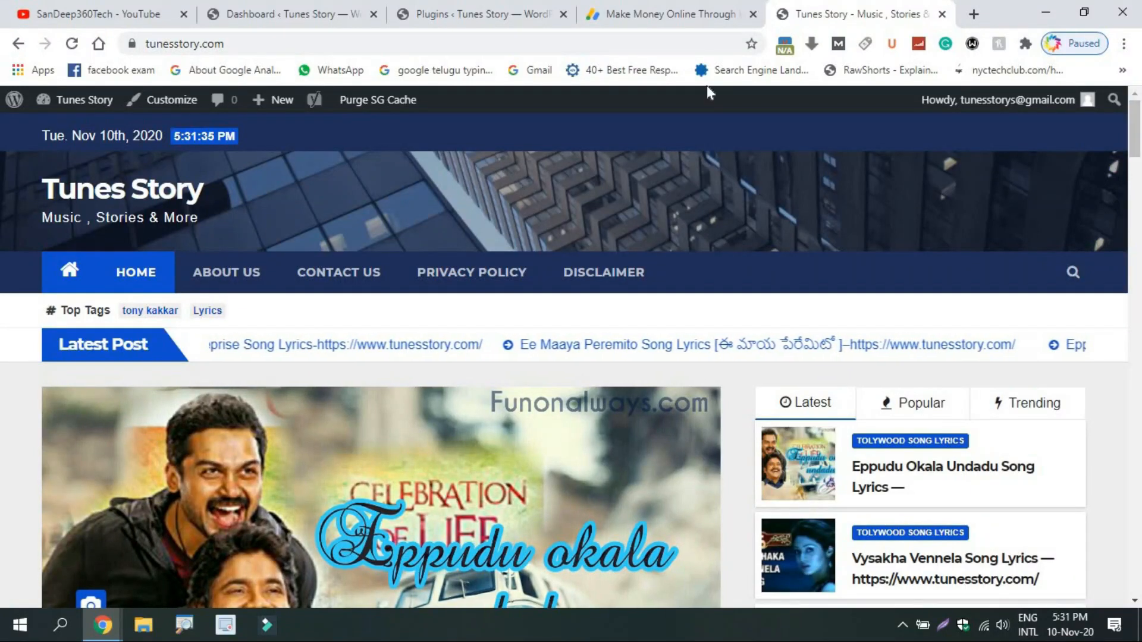
pyautogui.click(659, 3)
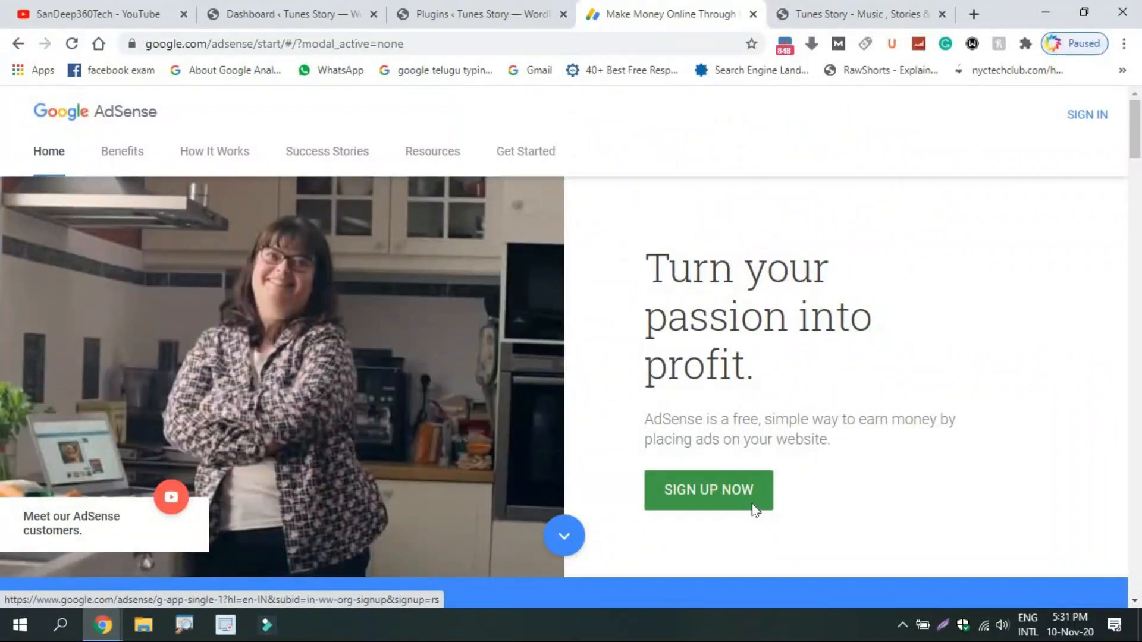
pyautogui.click(753, 510)
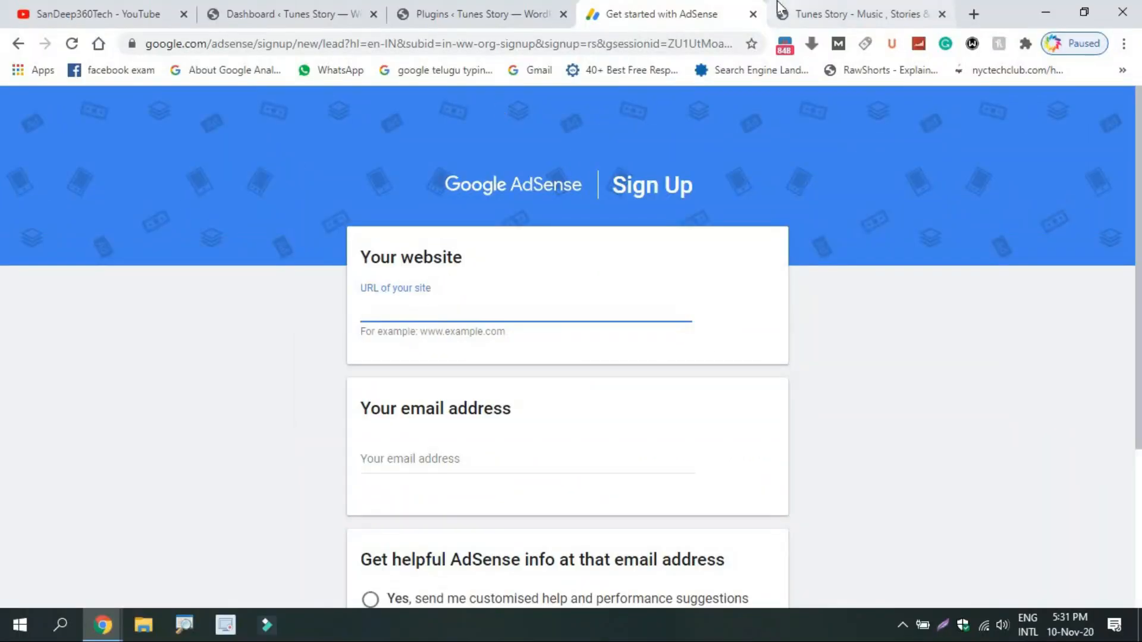
pyautogui.click(794, 14)
pyautogui.click(184, 44)
pyautogui.hotkey('ctrl', 'c')
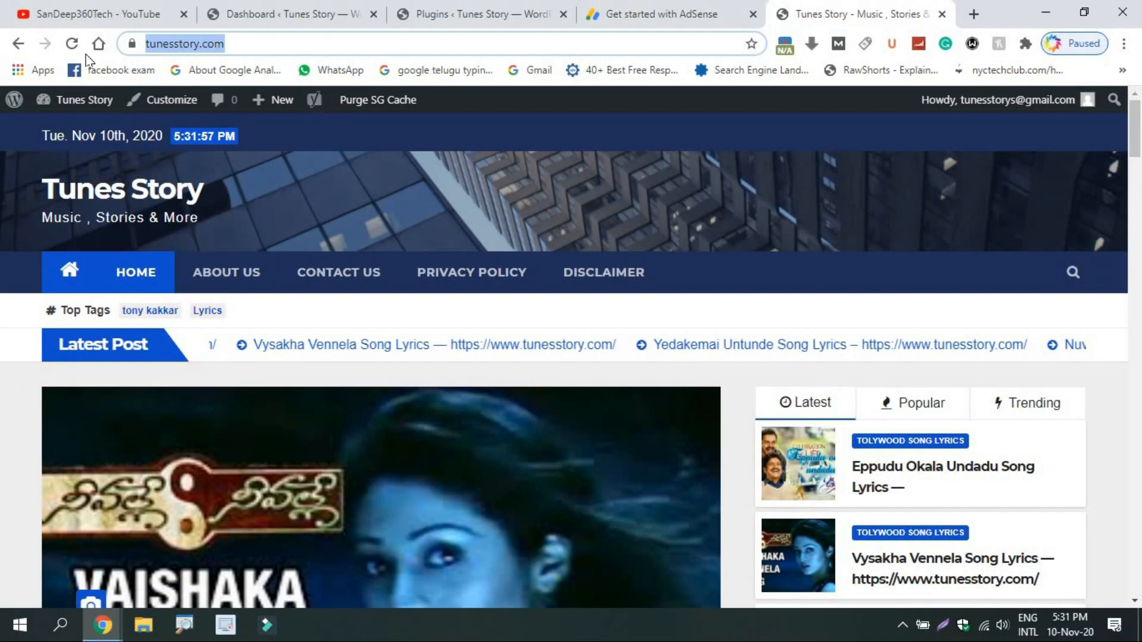
pyautogui.click(661, 14)
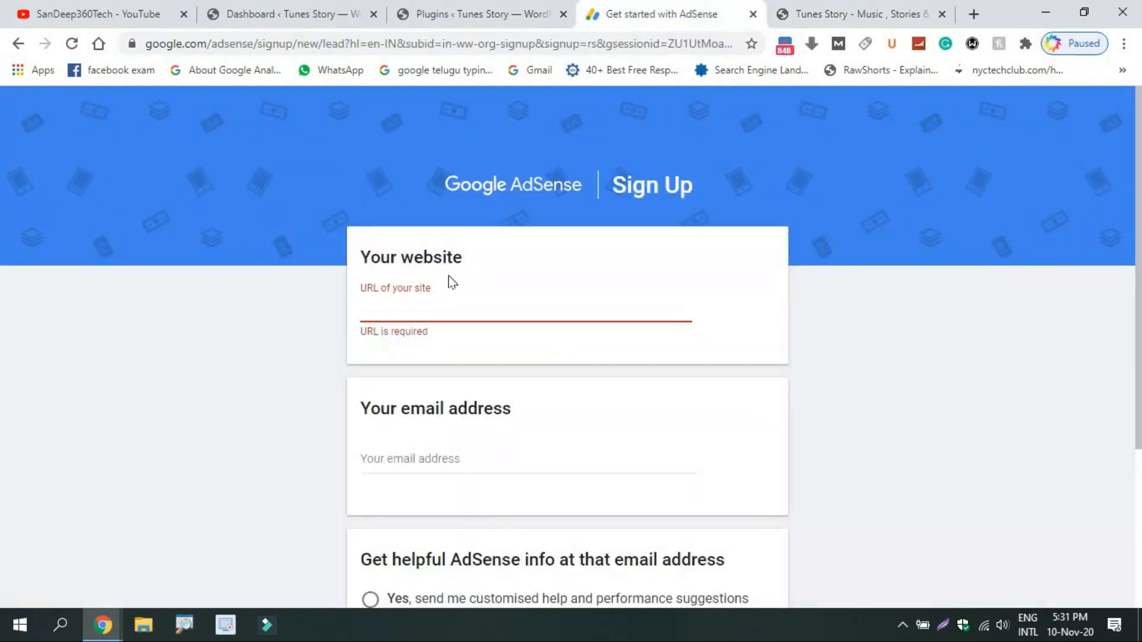
pyautogui.hotkey('ctrl', 'v')
# Step: Fill in the account's email address, opt in to customised help and performance suggestions, and save the sign-up details
pyautogui.scroll(-2, 676, 334)
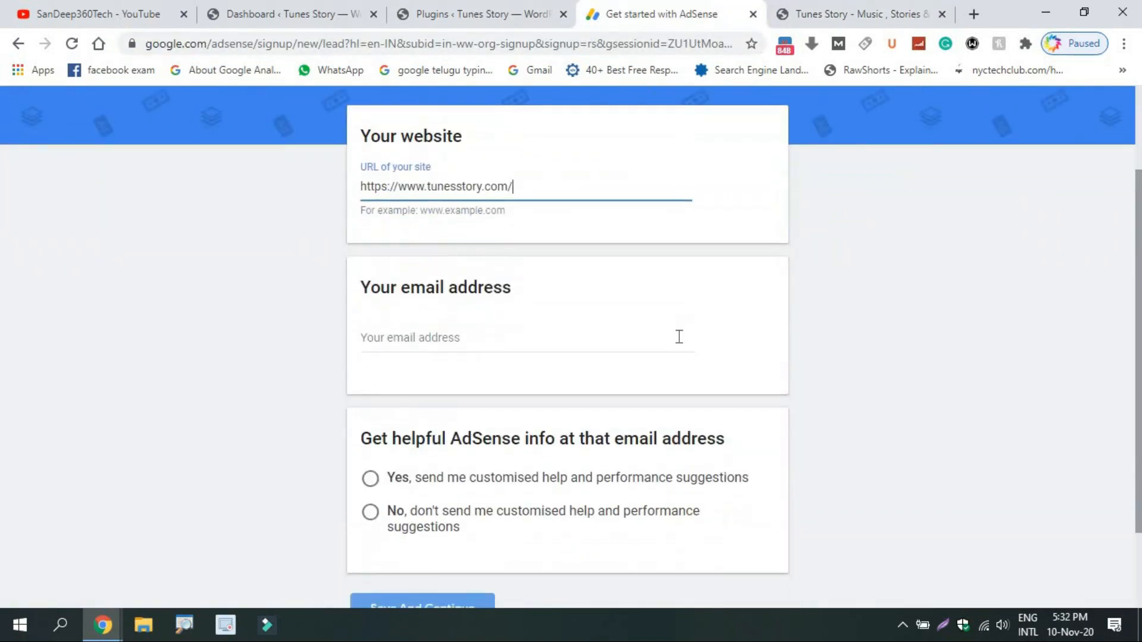
pyautogui.click(570, 337)
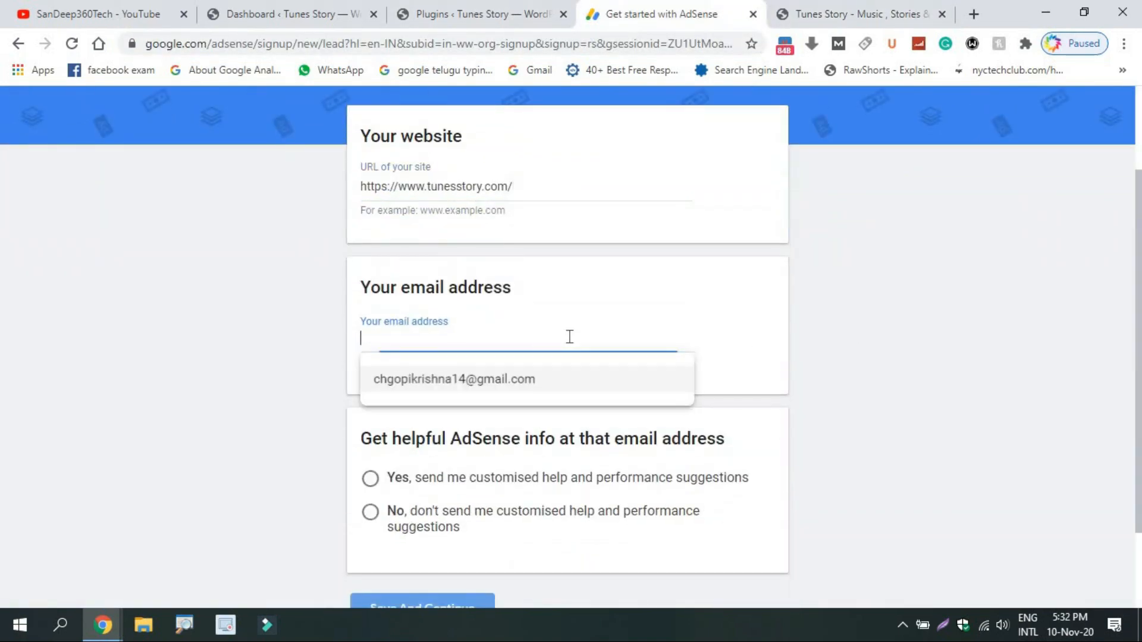
pyautogui.click(513, 382)
pyautogui.scroll(-2, 1117, 314)
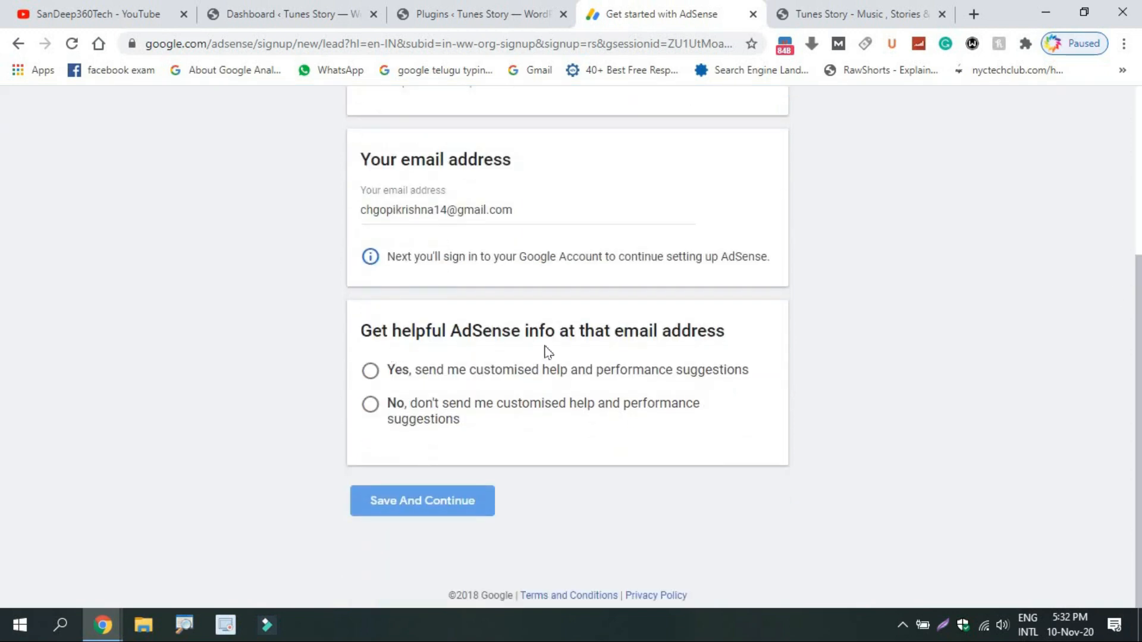
pyautogui.click(375, 374)
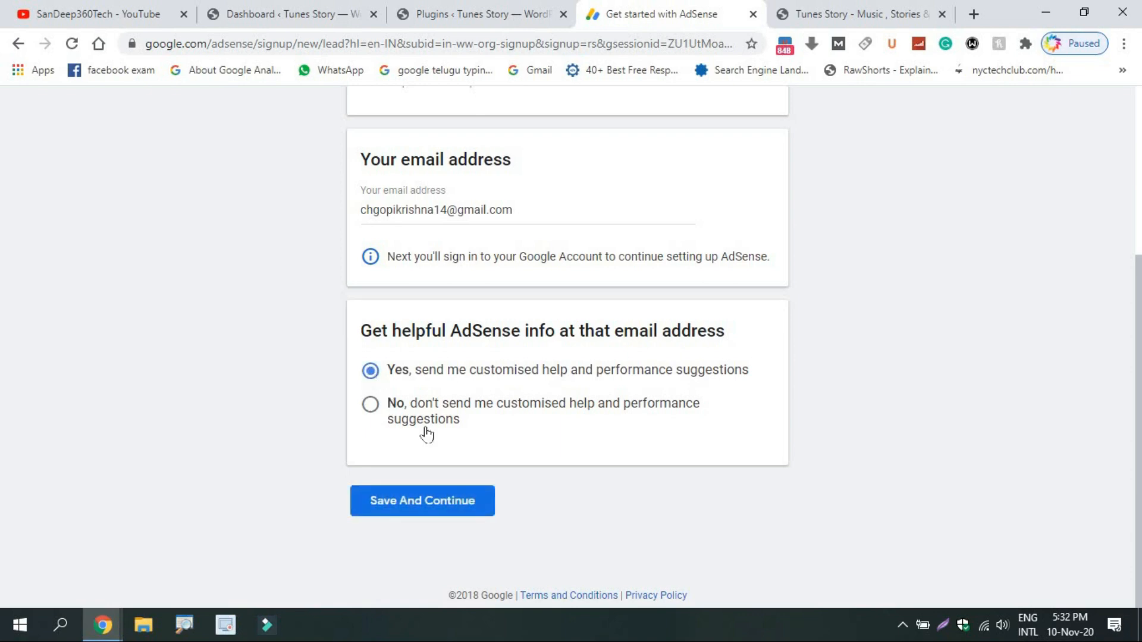
pyautogui.click(433, 503)
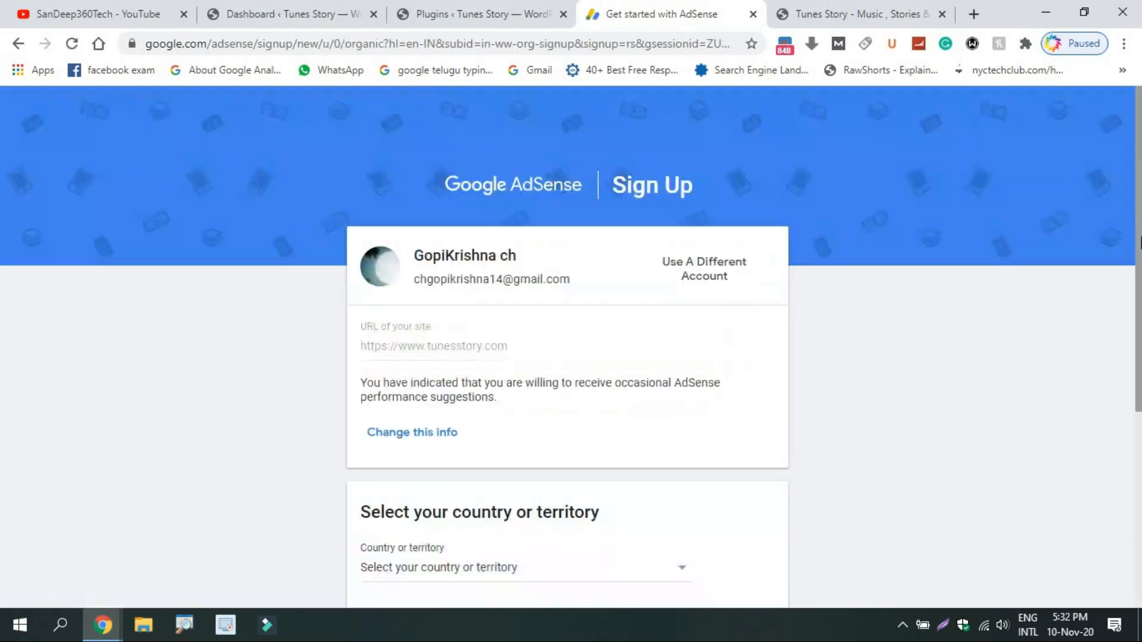
# Step: Select India as the country or territory for the AdSense account
pyautogui.moveTo(1140, 242); pyautogui.dragTo(1141, 429)
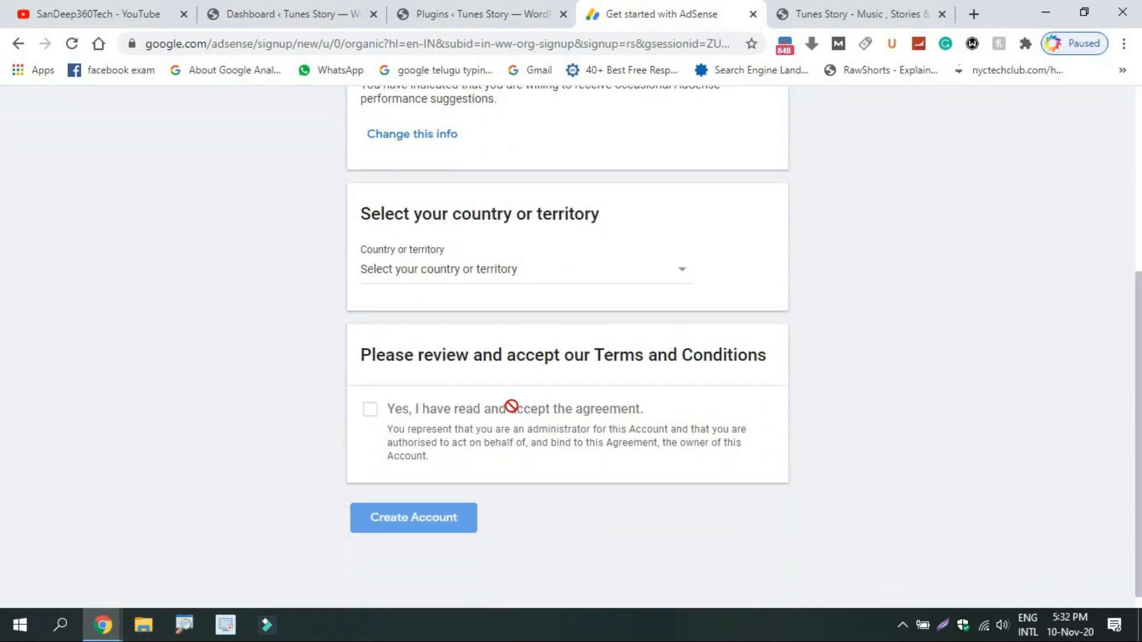
pyautogui.click(416, 280)
pyautogui.scroll(-20, 416, 284)
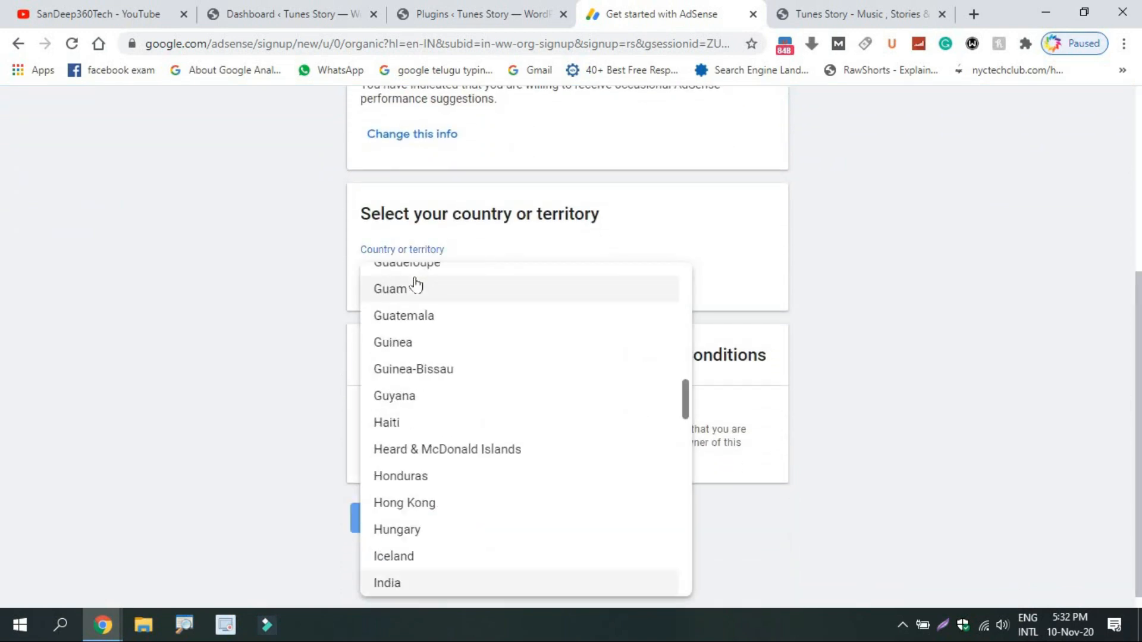
pyautogui.click(395, 584)
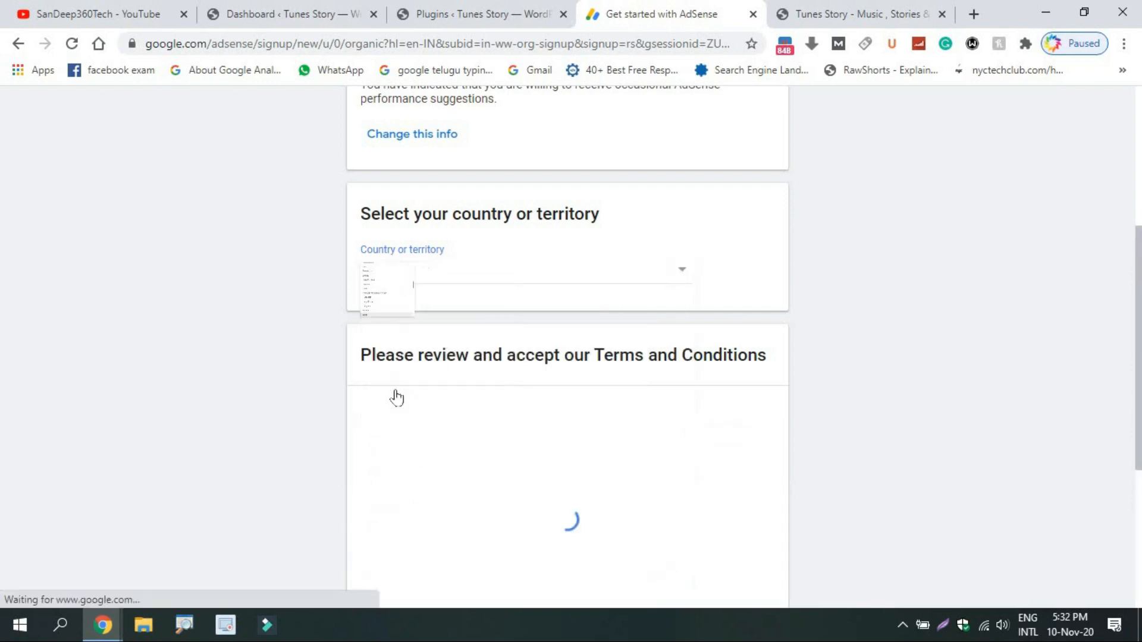
# Step: Review the AdSense Terms of Service to the end, accept the agreement and create the account
pyautogui.scroll(-5, 1140, 321)
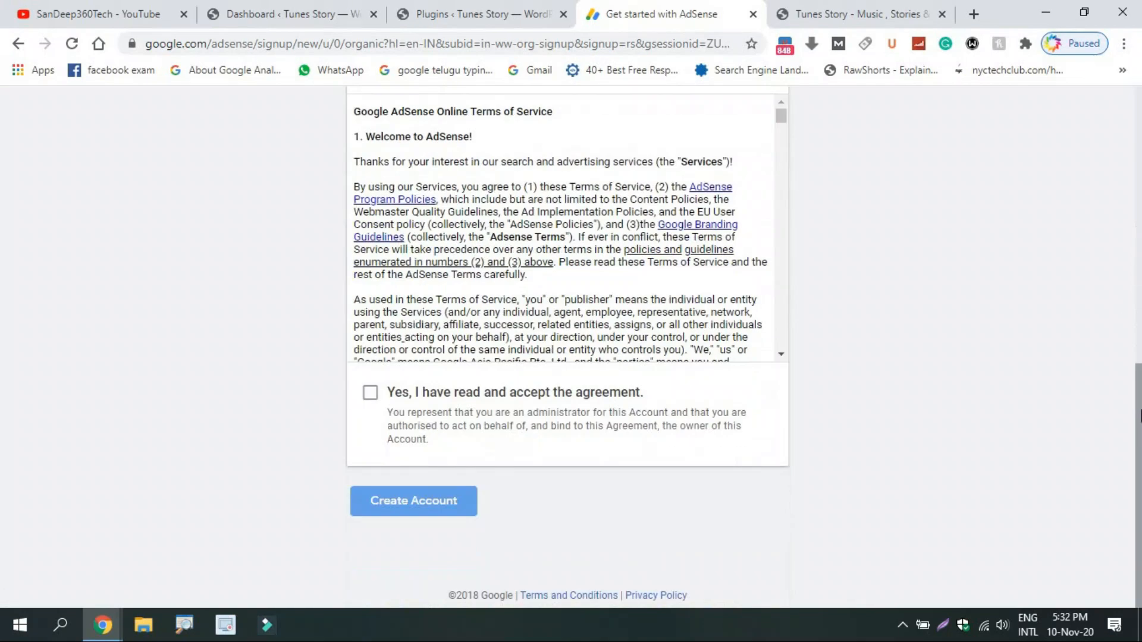
pyautogui.moveTo(786, 114); pyautogui.dragTo(772, 352)
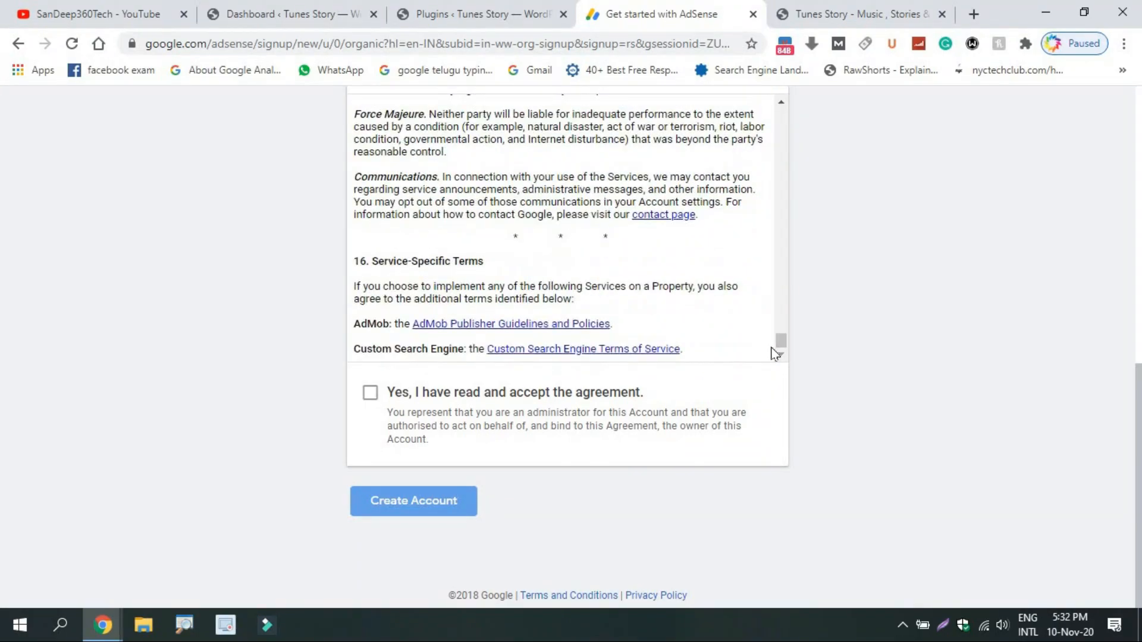
pyautogui.click(368, 398)
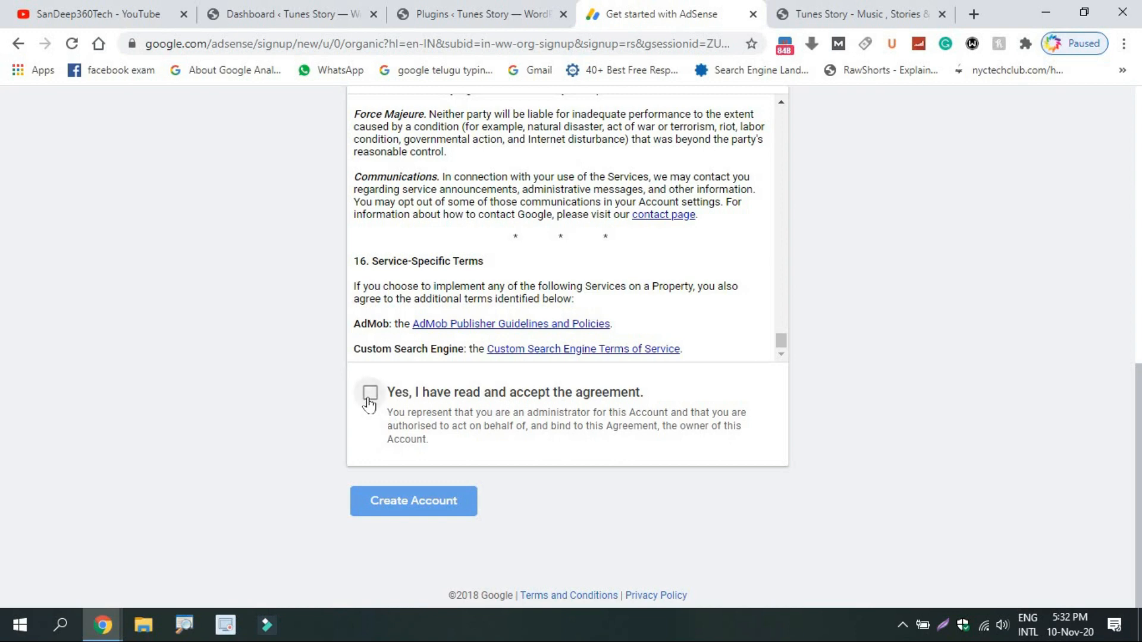
pyautogui.click(385, 502)
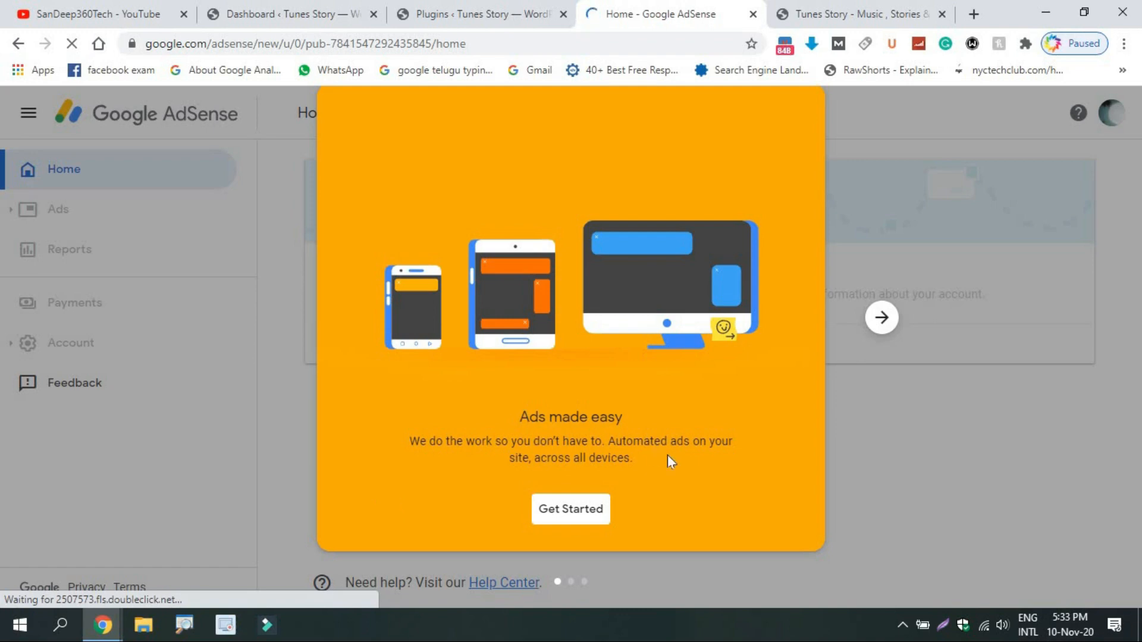
# Step: Go through the AdSense introduction slides, get started, and review the fields of the payment address details form
pyautogui.click(880, 317)
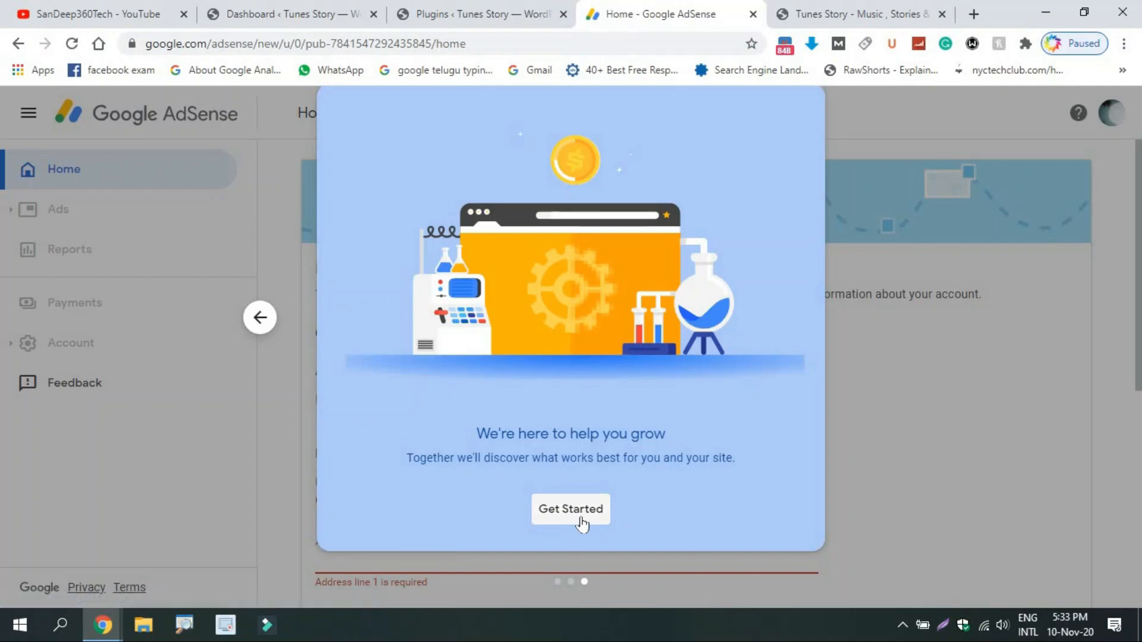
pyautogui.click(582, 522)
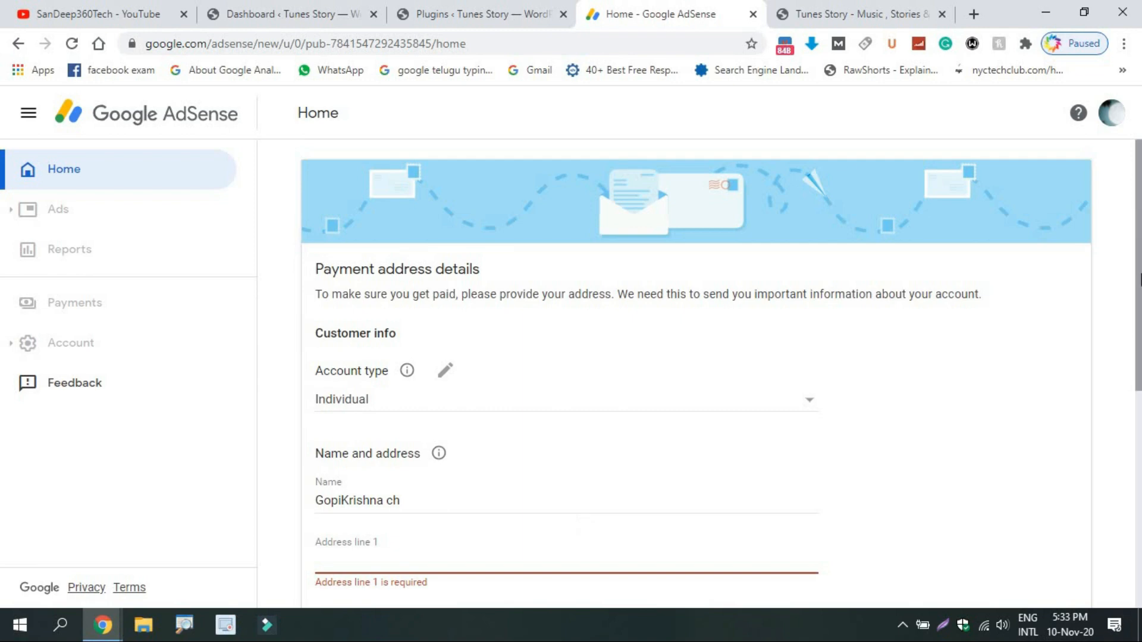
pyautogui.scroll(-5, 1139, 372)
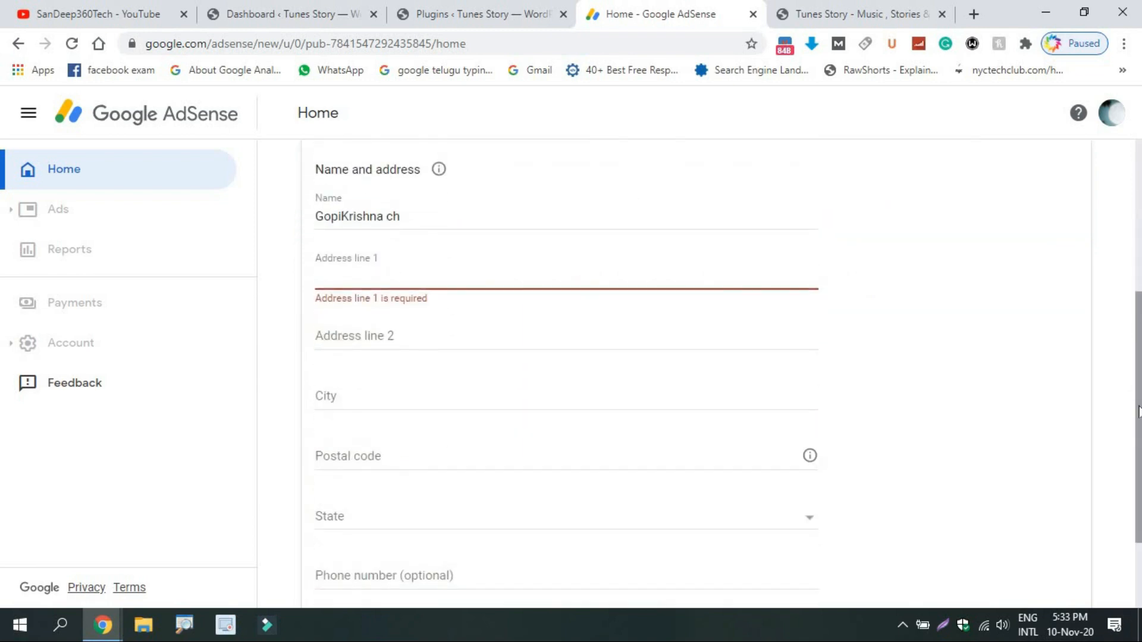
pyautogui.moveTo(1139, 411); pyautogui.dragTo(1139, 485)
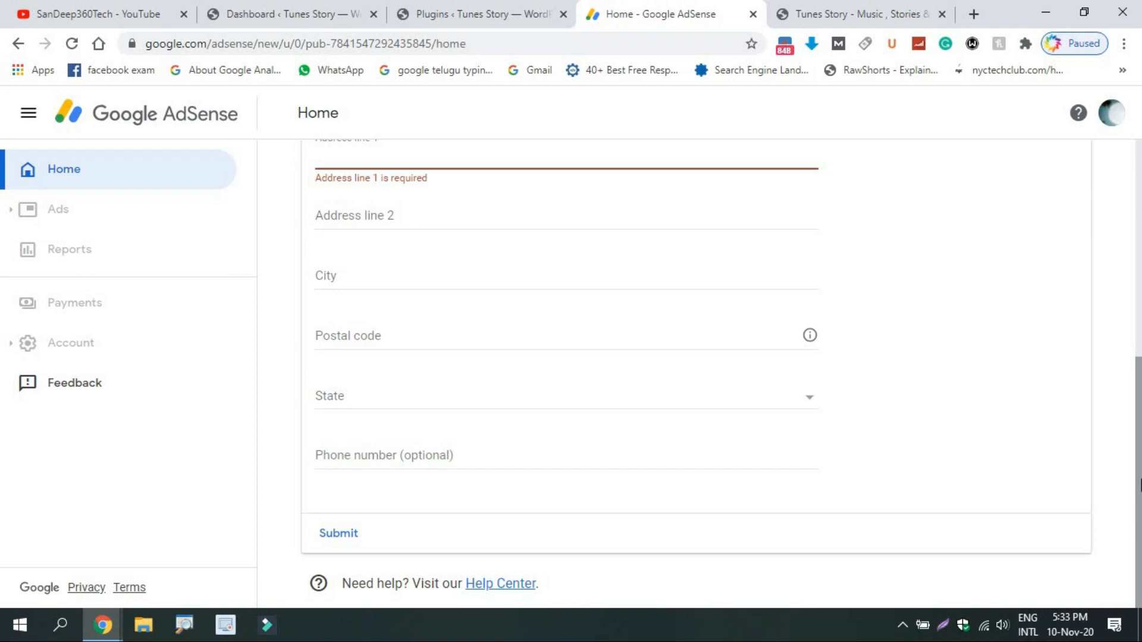
pyautogui.moveTo(1139, 485); pyautogui.dragTo(1132, 409)
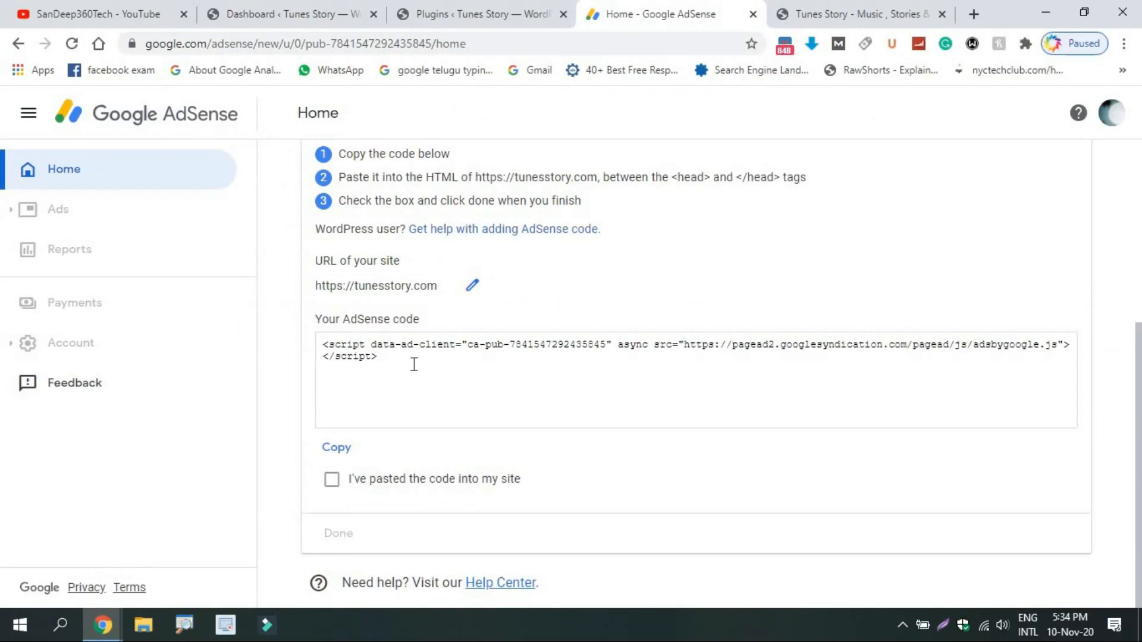
pyautogui.moveTo(385, 356); pyautogui.dragTo(319, 343)
pyautogui.hotkey('ctrl', 'c')
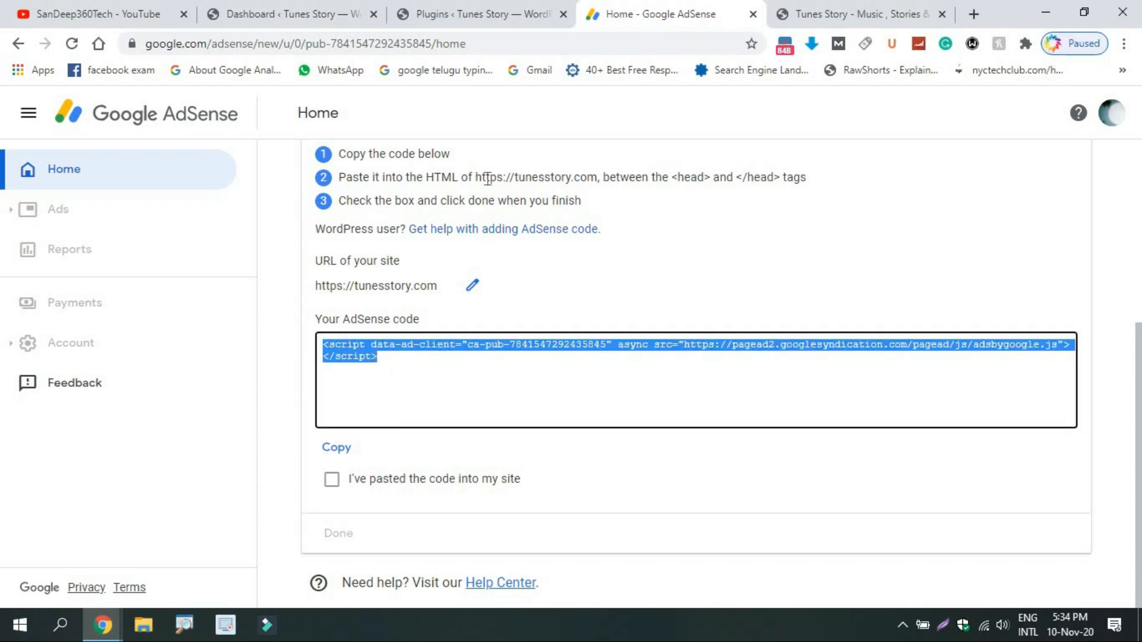
# Step: Switch to the Tunes Story WordPress dashboard and search the plugins available to add for "insert header footer"
pyautogui.click(257, 2)
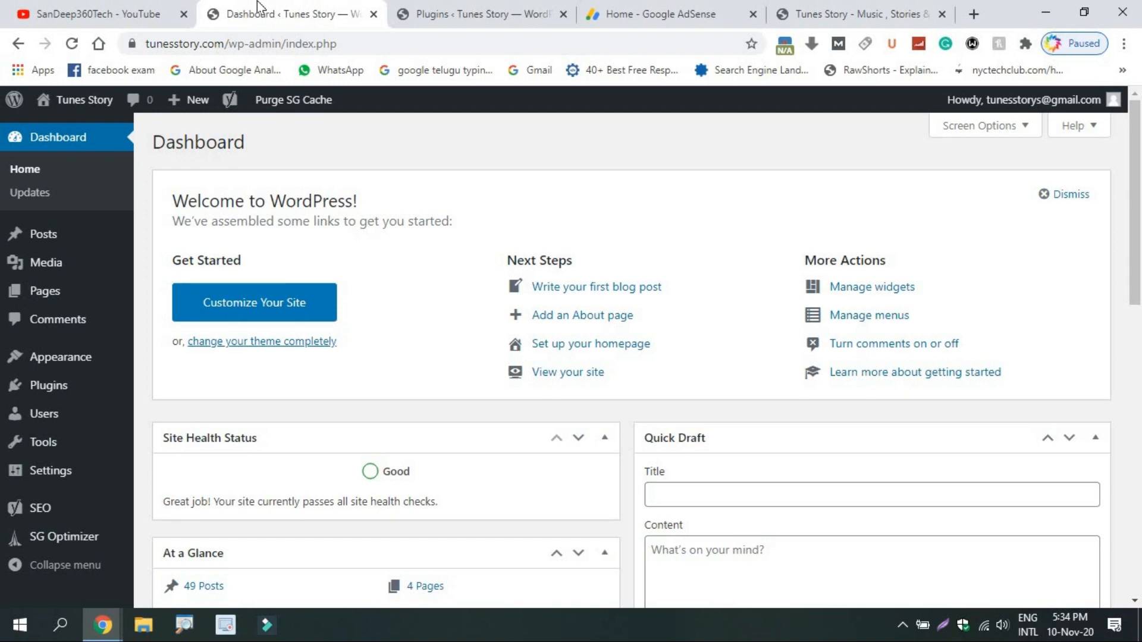
pyautogui.moveTo(61, 357)
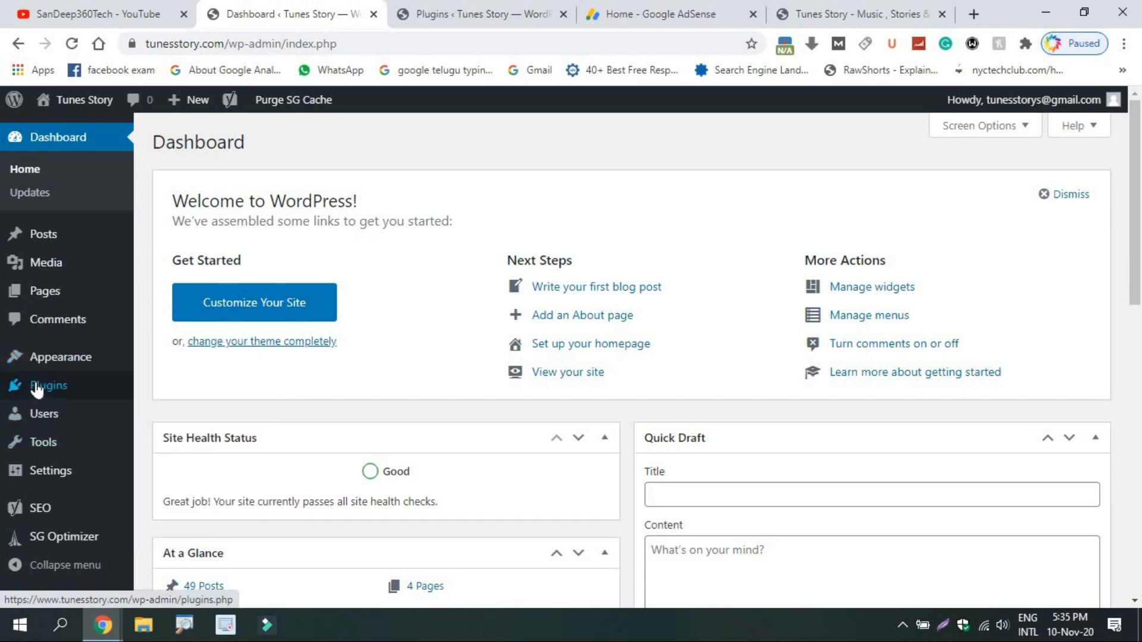
pyautogui.moveTo(84, 386)
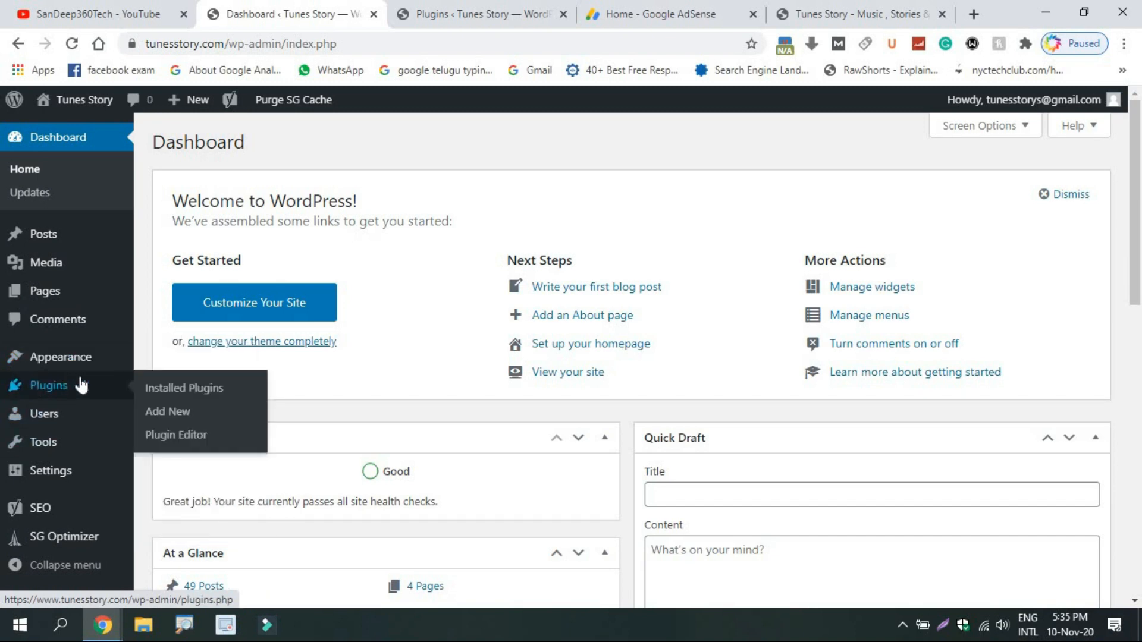
pyautogui.click(174, 419)
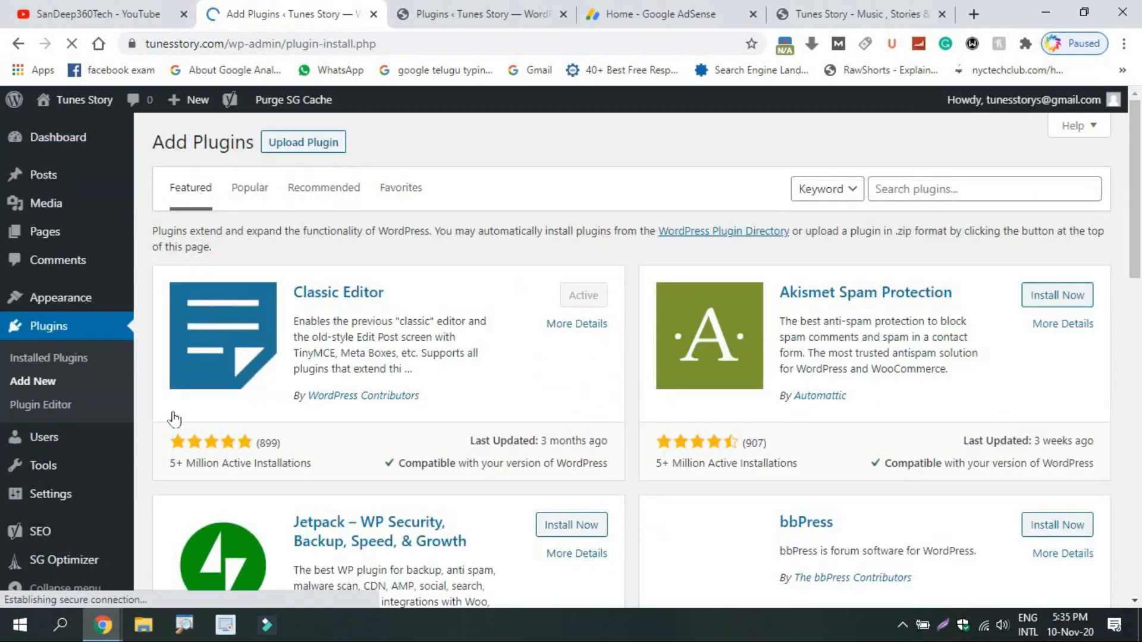
pyautogui.click(926, 186)
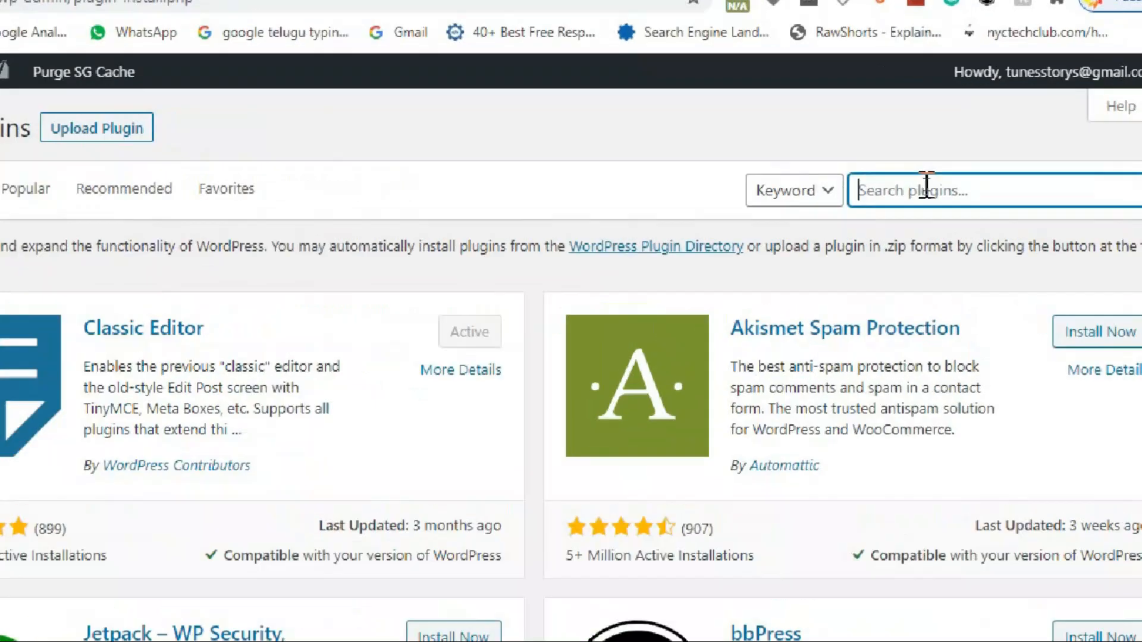
pyautogui.write('insert header footer')
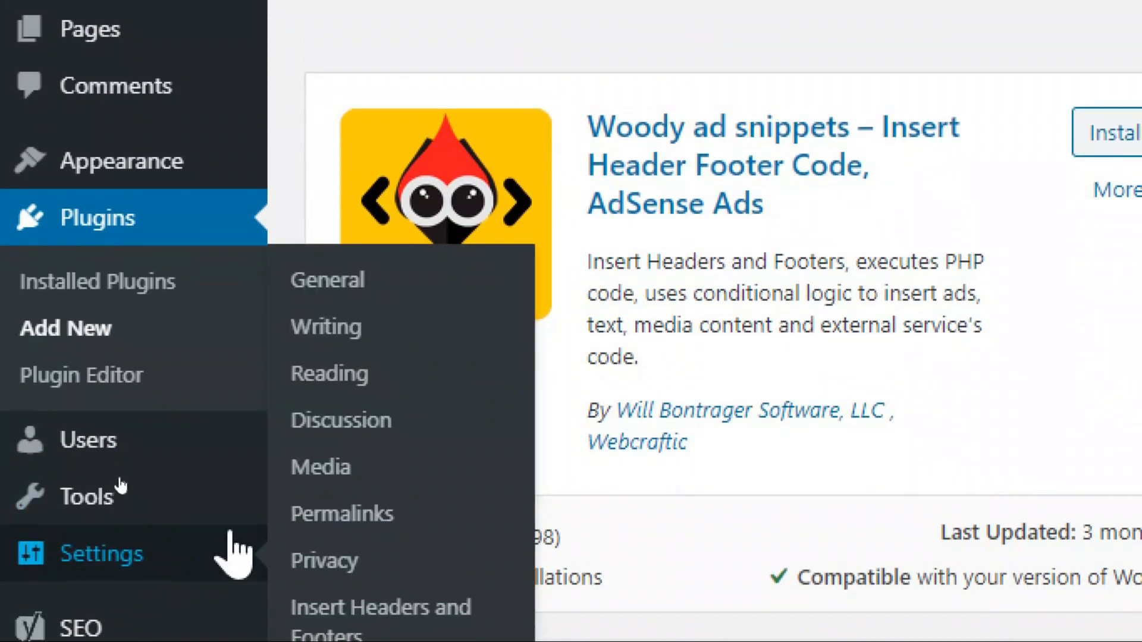
# Step: Paste the copied AdSense script into Scripts in Header in the Insert Headers and Footers settings and save them
pyautogui.moveTo(83, 607)
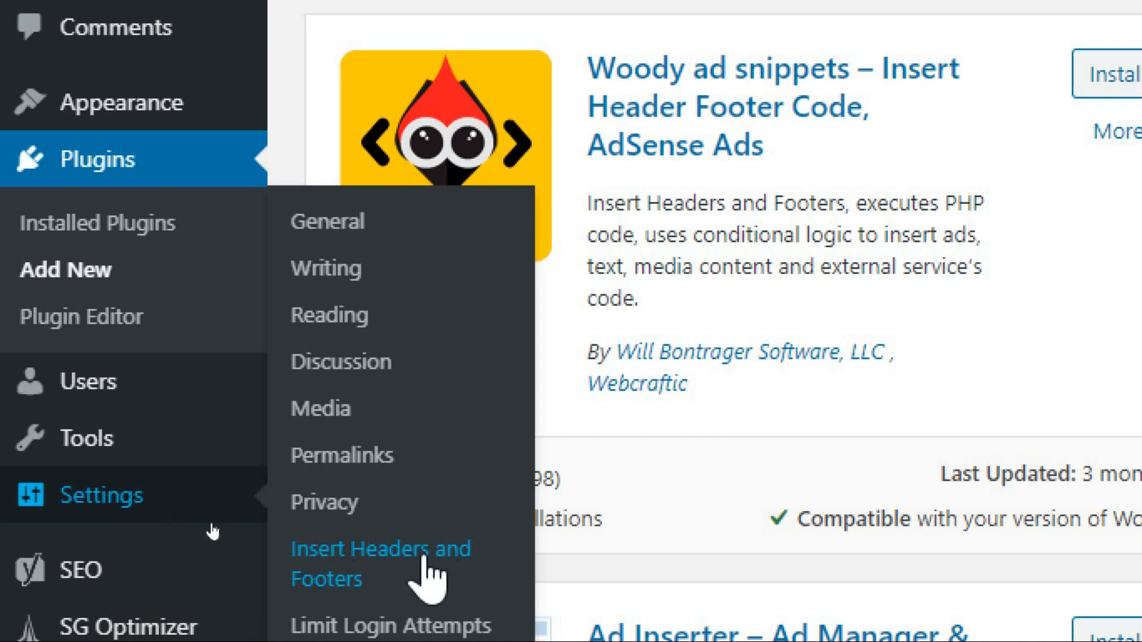
pyautogui.click(424, 563)
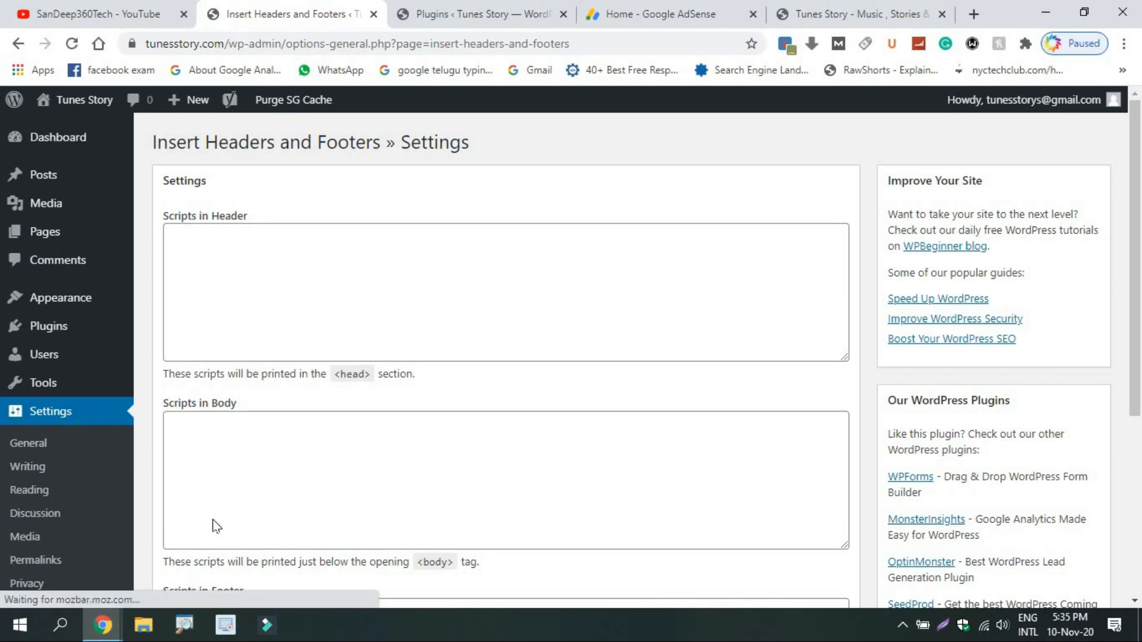
pyautogui.click(684, 6)
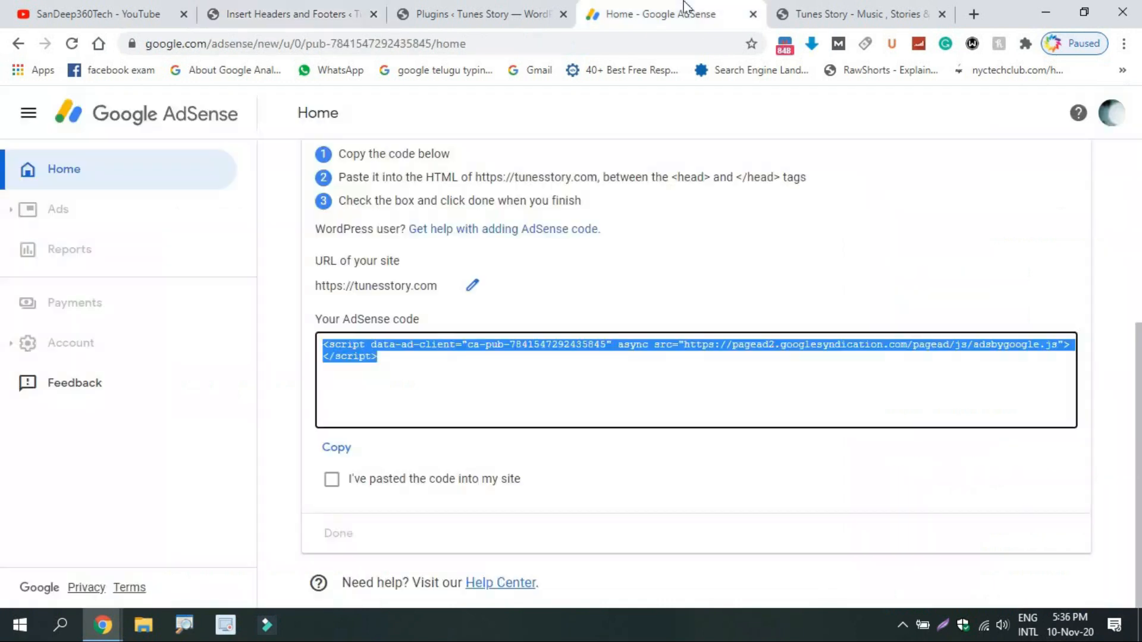
pyautogui.click(313, 7)
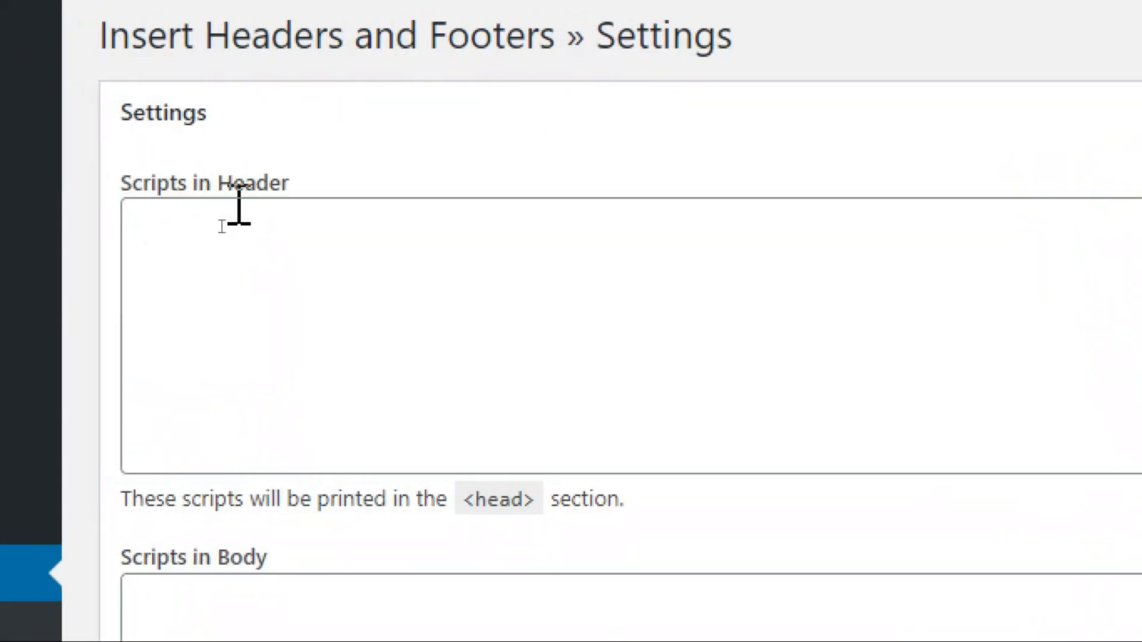
pyautogui.click(224, 233)
pyautogui.hotkey('ctrl', 'v')
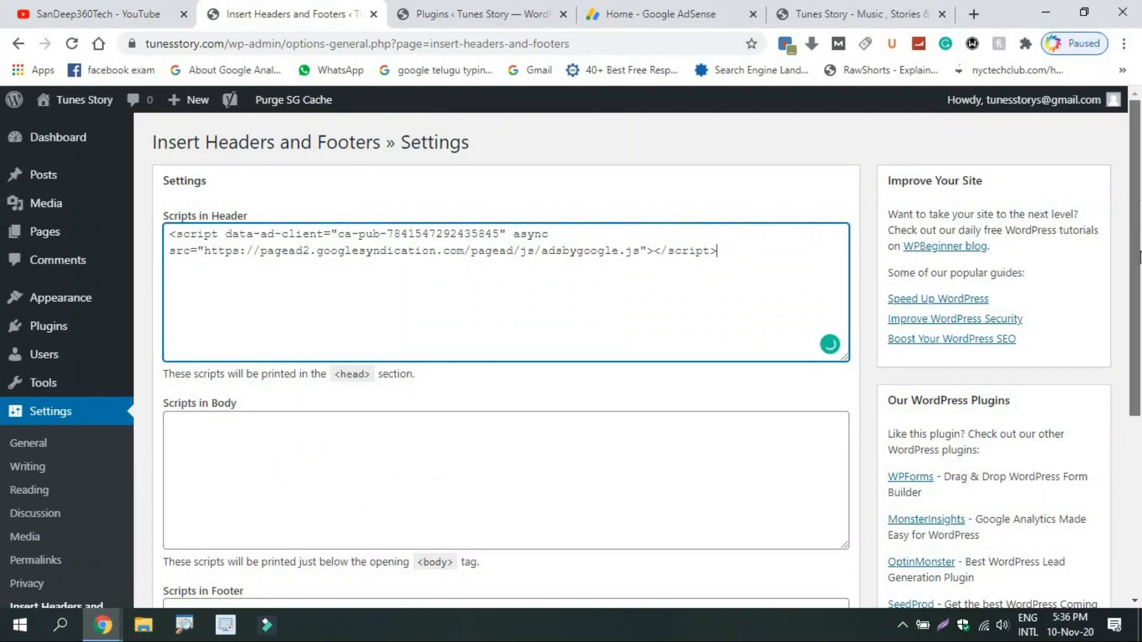
pyautogui.scroll(-5, 594, 408)
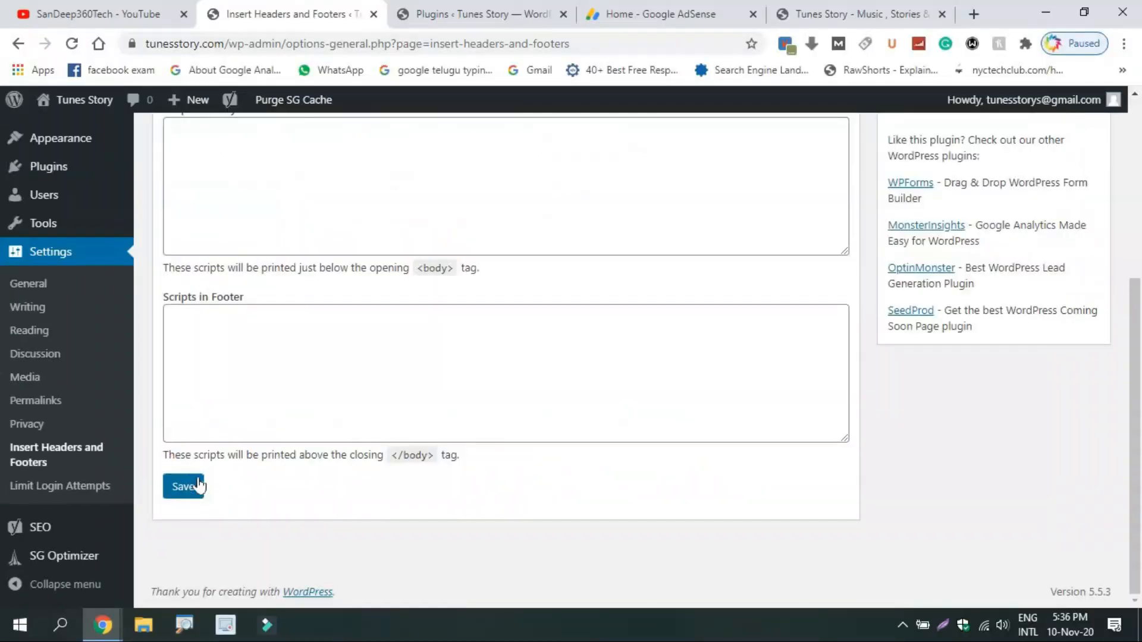
pyautogui.click(199, 486)
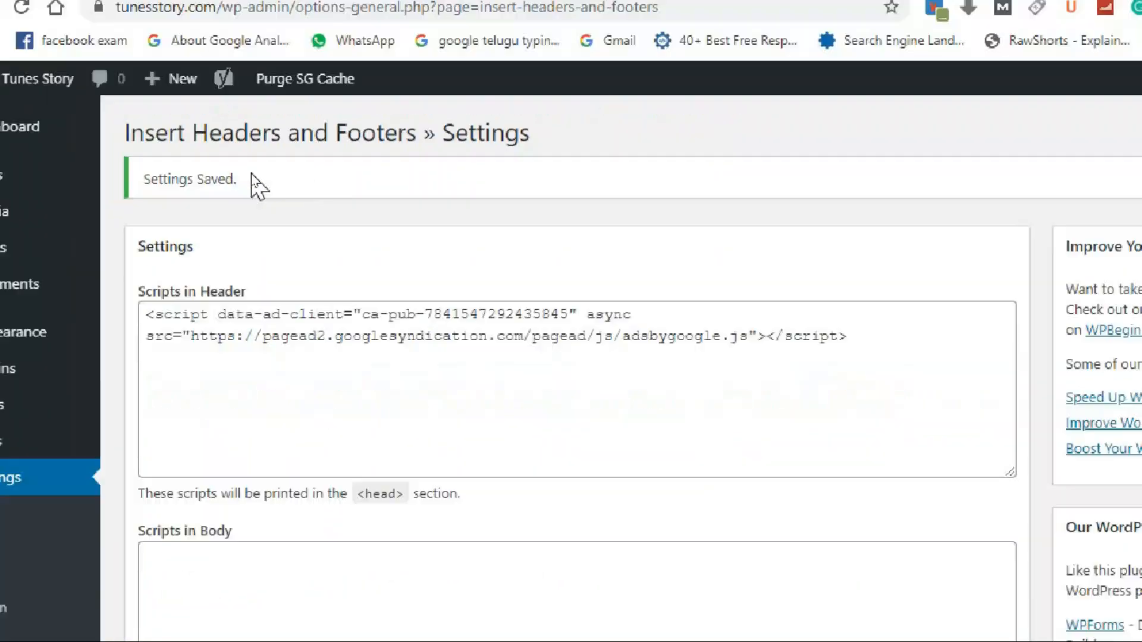
# Step: Switch to Google AdSense, confirm that the code has been pasted into the site, submit it and acknowledge the result
pyautogui.click(657, 12)
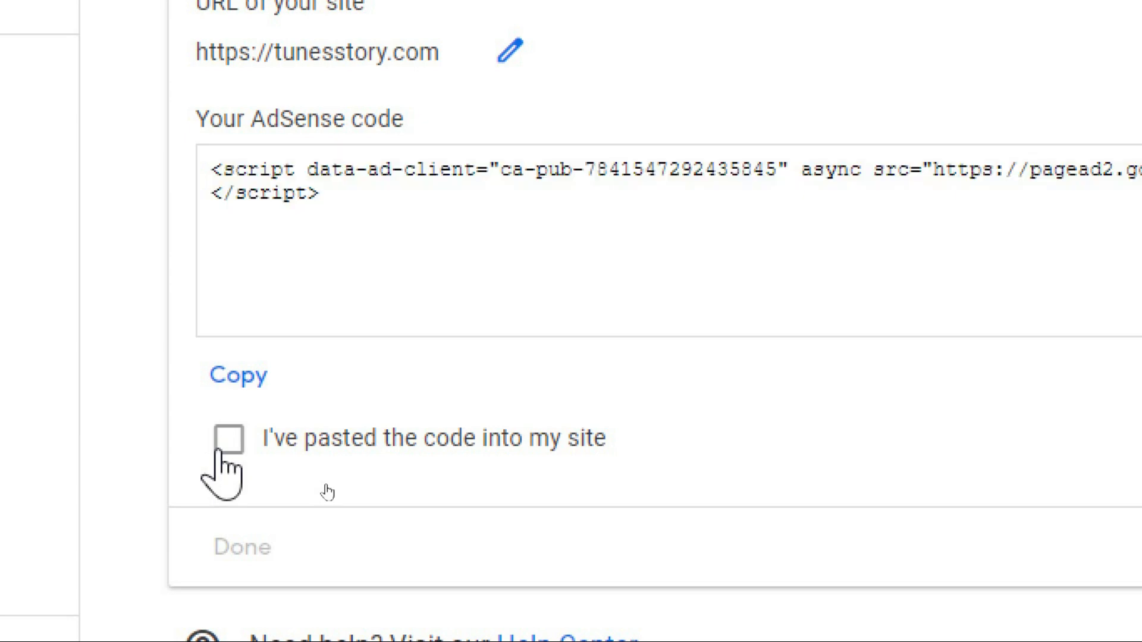
pyautogui.click(229, 441)
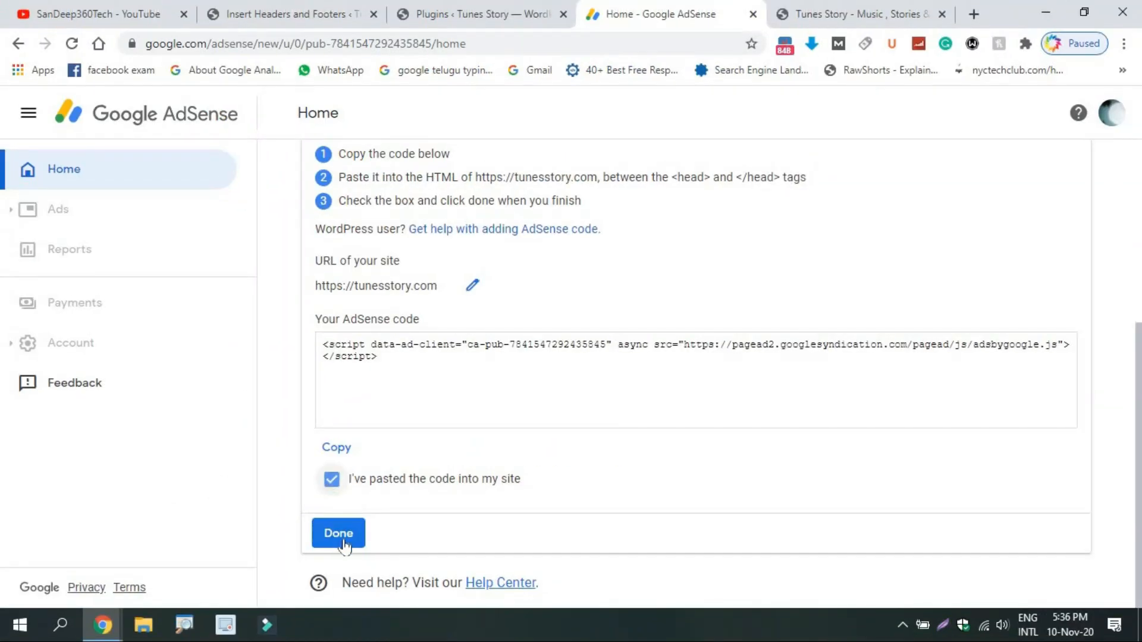
pyautogui.click(344, 542)
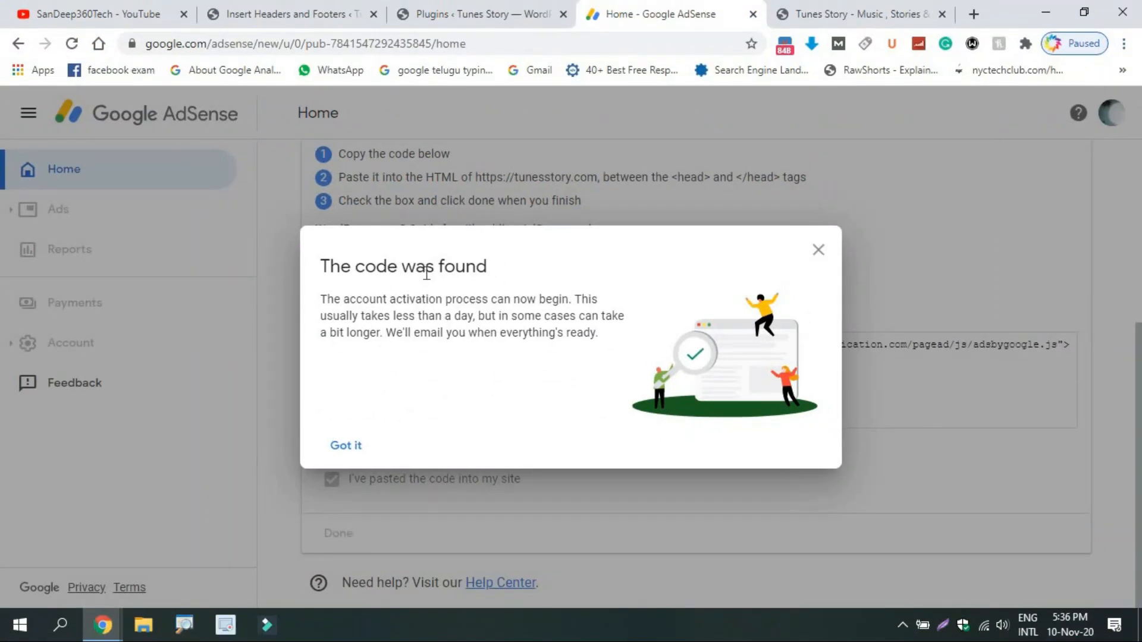
pyautogui.click(338, 445)
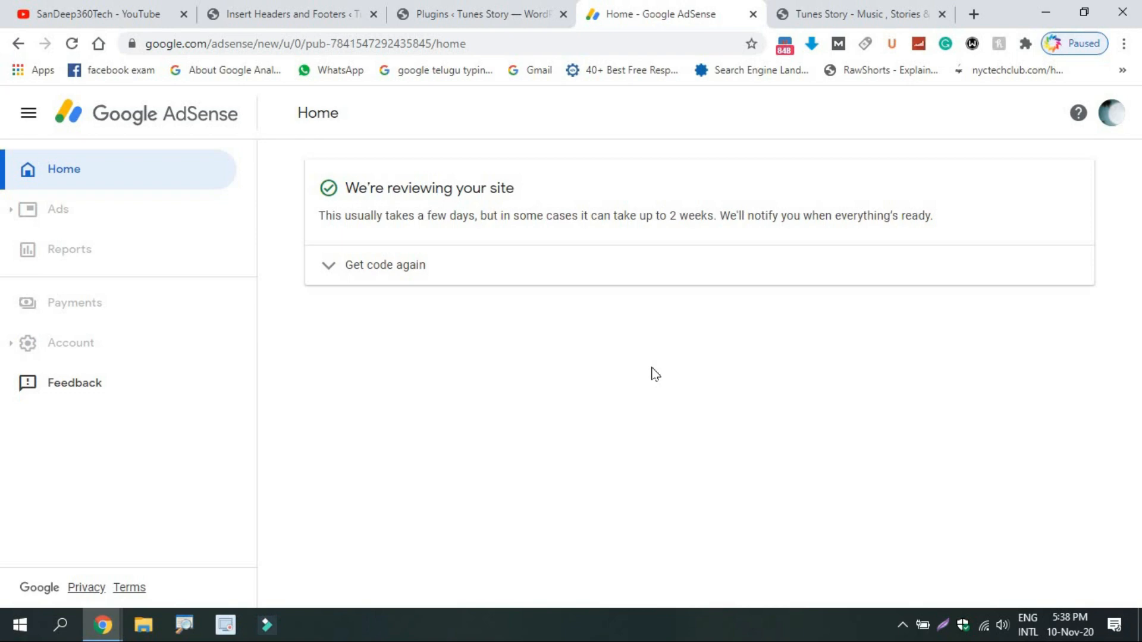
# Step: Switch to the SanDeep360Tech channel's videos page on YouTube
pyautogui.click(137, 7)
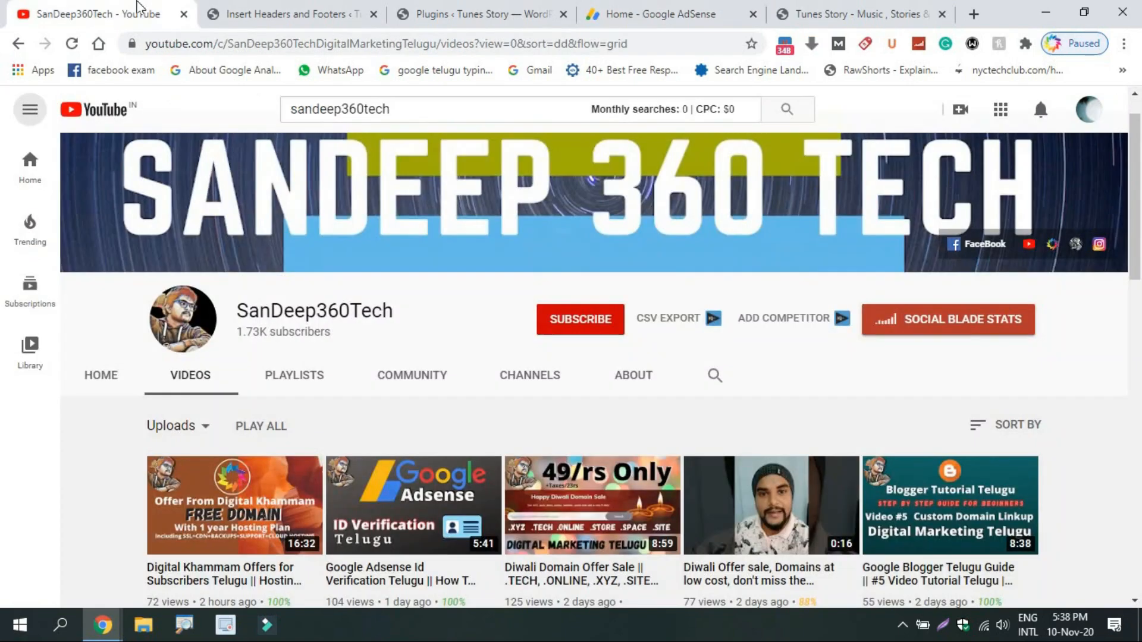